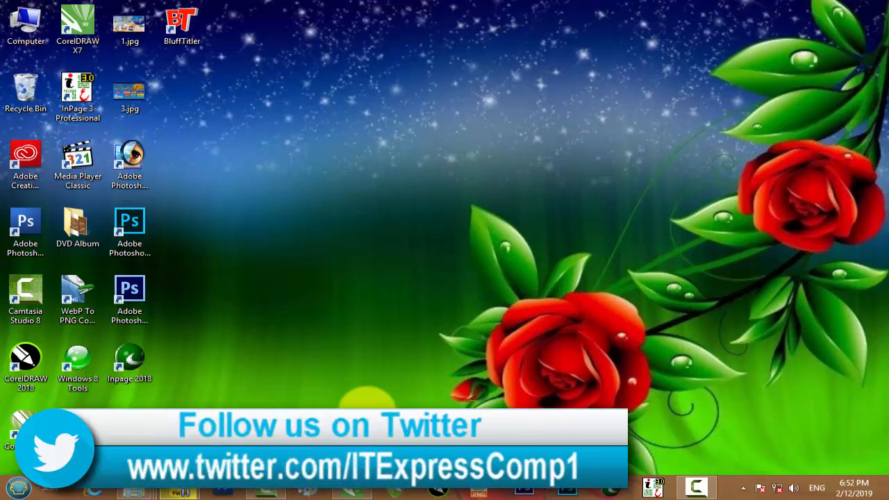
Switch to CorelDRAW and activate the 3-Point Rectangle tool.
left_click(352, 490)
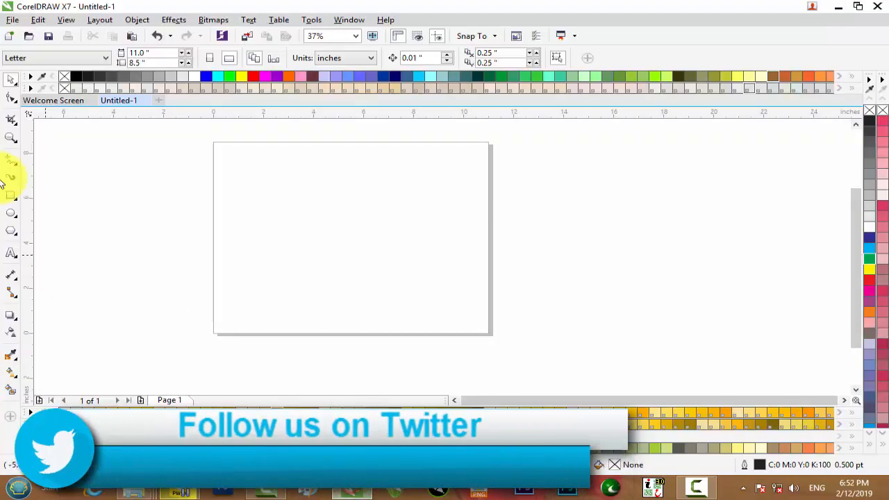
left_click(14, 198)
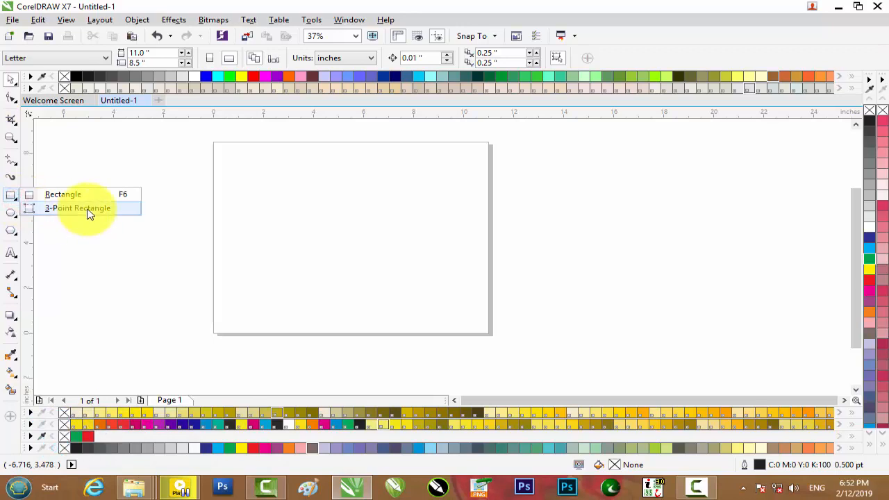
left_click(78, 209)
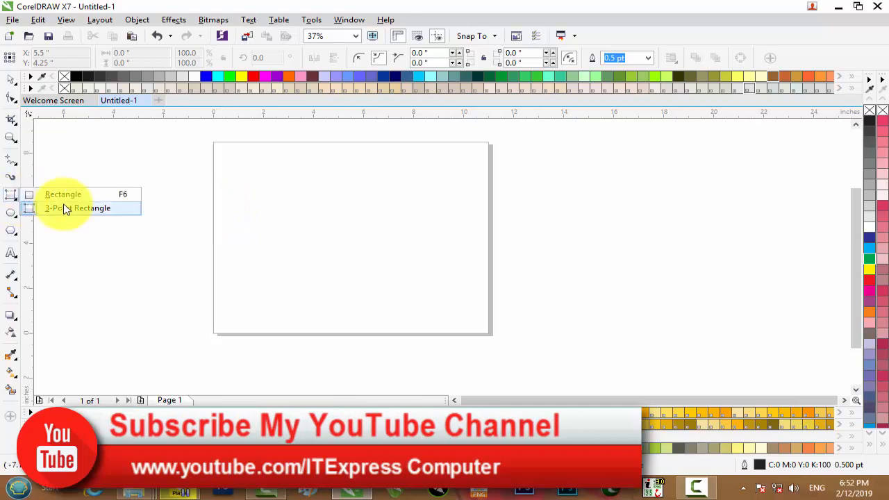
left_click(78, 208)
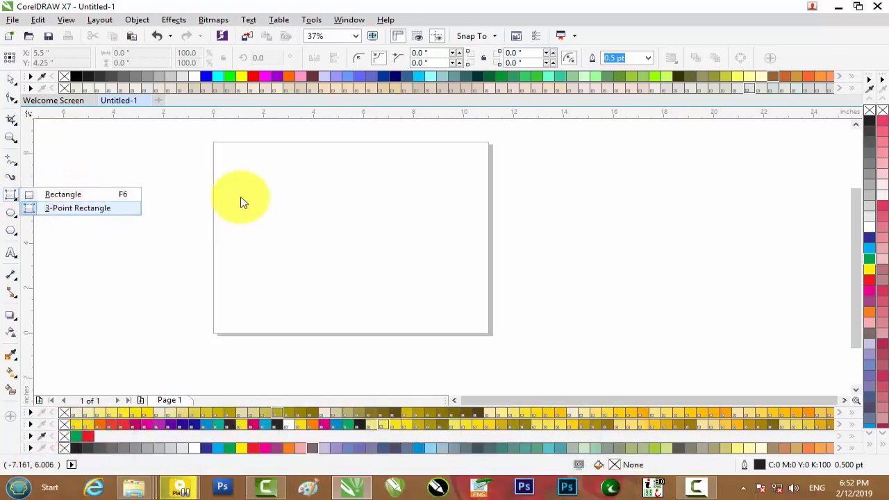
Draw a three-point rectangle about 9.86 by 4.33 inches on the page and rotate it clockwise into a slant.
left_click_drag(224, 204, 470, 203)
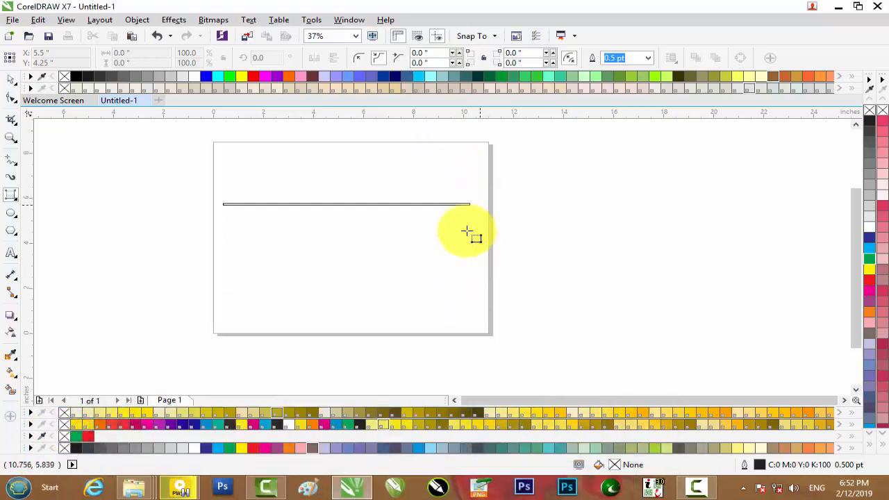
left_click(457, 301)
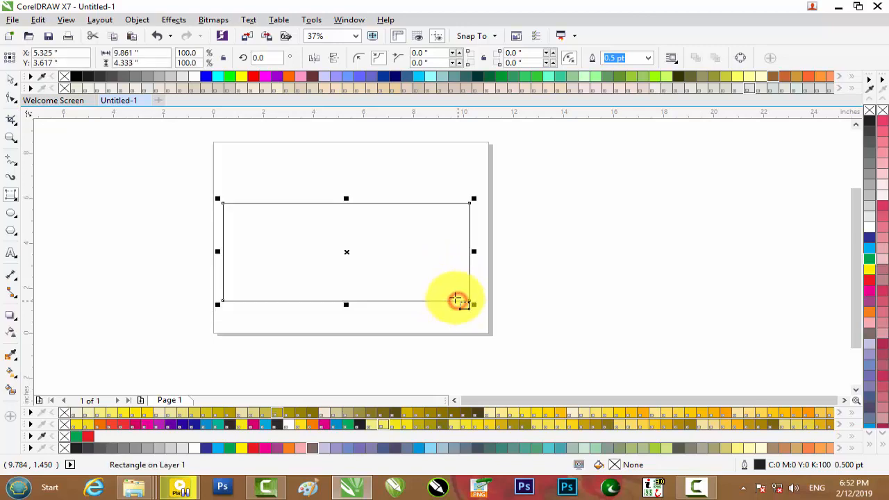
left_click(345, 251)
left_click_drag(215, 198, 243, 177)
left_click(514, 235)
Draw two tilted three-point rectangles beside the page, a steep one about 2.9 by 6.1 inches and a long one about 9.6 by 7.2 inches overall.
left_click_drag(580, 176, 594, 307)
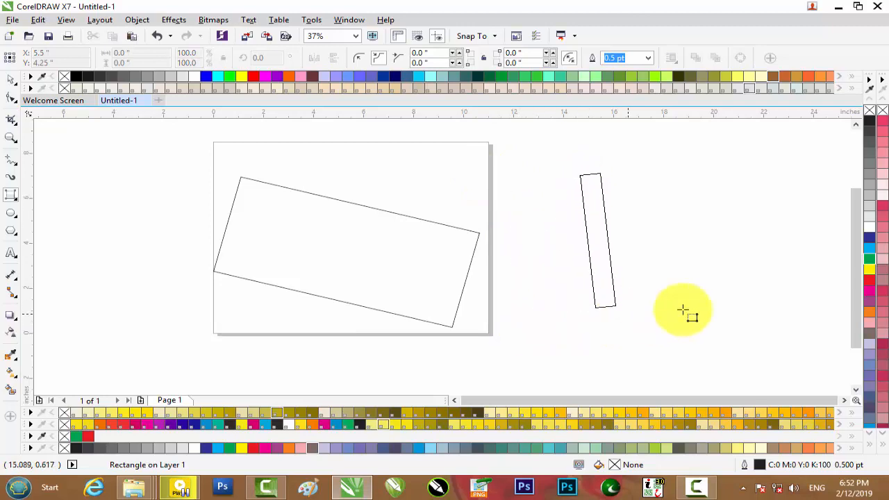
left_click(537, 314)
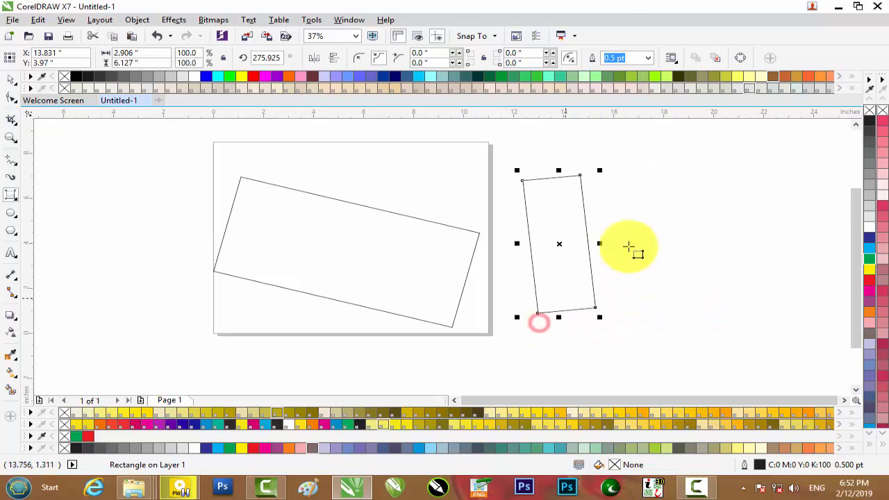
left_click(615, 160)
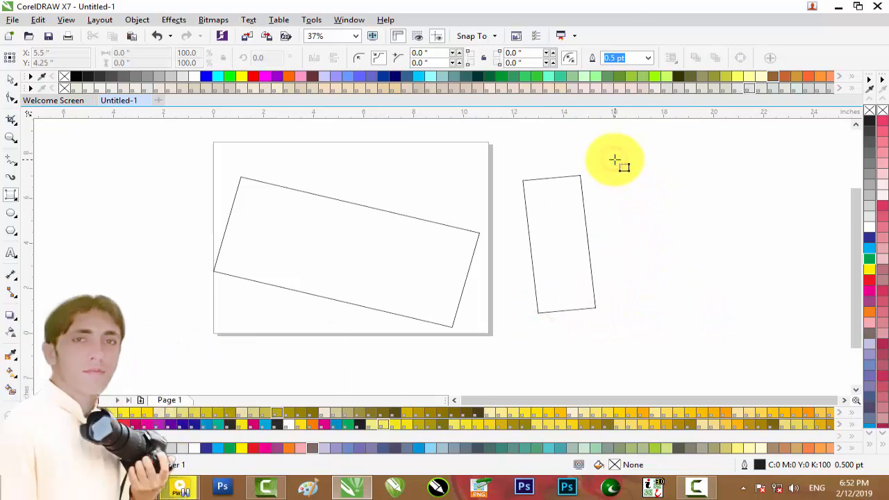
left_click_drag(611, 153, 814, 262)
left_click(780, 314)
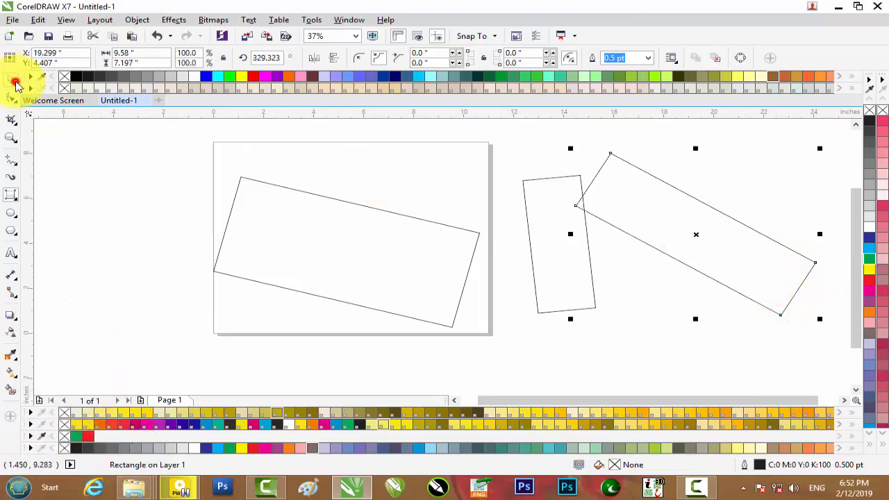
Move the long tilted rectangle over onto the page and delete all three rectangles.
left_click(15, 84)
left_click_drag(602, 210, 402, 211)
left_click(181, 124)
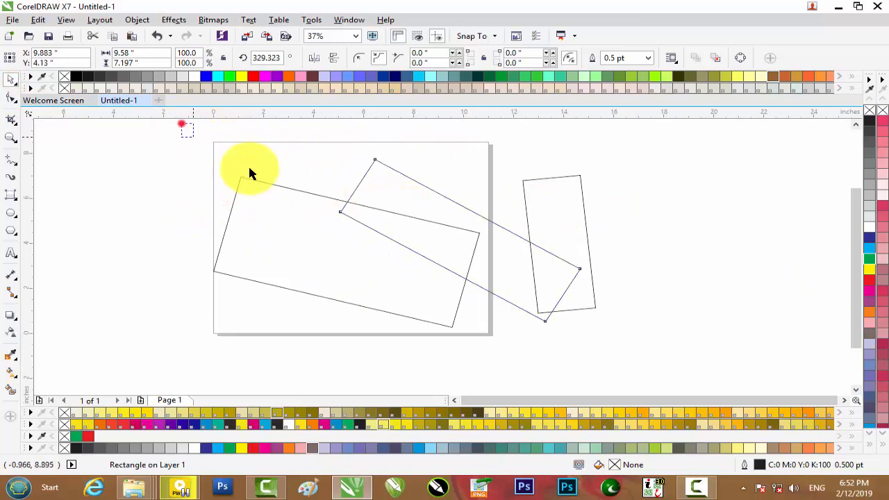
key("ctrl+a")
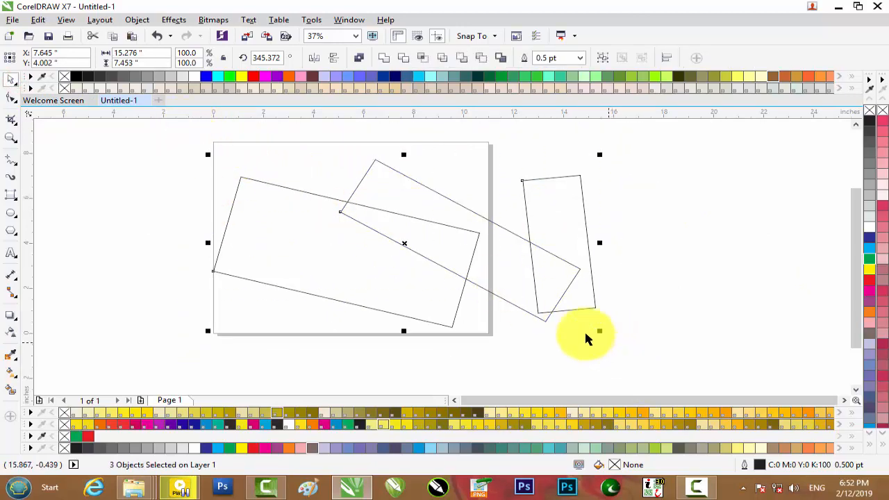
key("Delete")
Draw a tilted three-point rectangle about 11.3 by 8.4 inches overall, across the lower-left part of the page.
left_click(11, 198)
left_click_drag(197, 198, 432, 298)
left_click(403, 353)
left_click(306, 355)
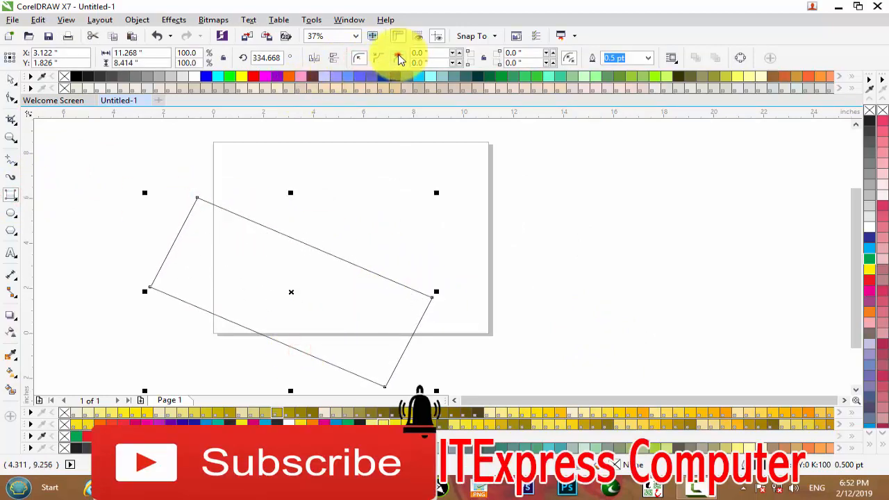
Try scalloped and round corners of about 1.1 inches on the tilted rectangle, ending with chamfered corners of about 2.2 inches.
left_click(12, 98)
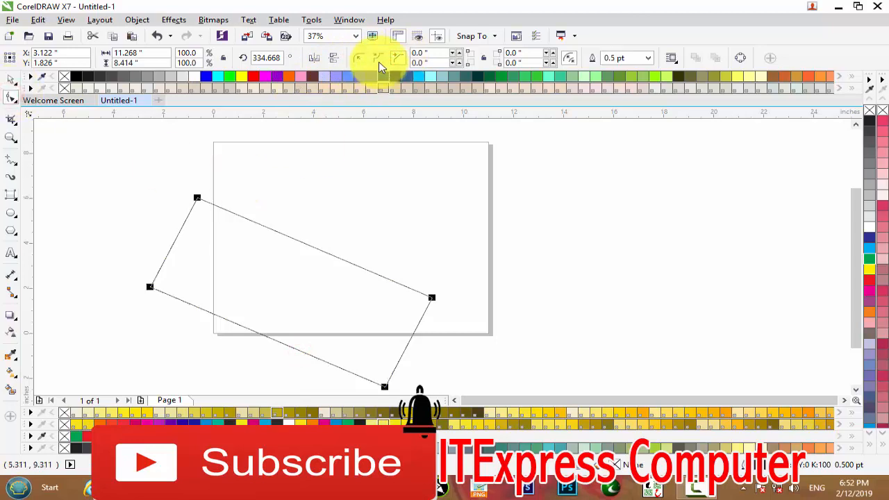
left_click_drag(198, 201, 188, 215)
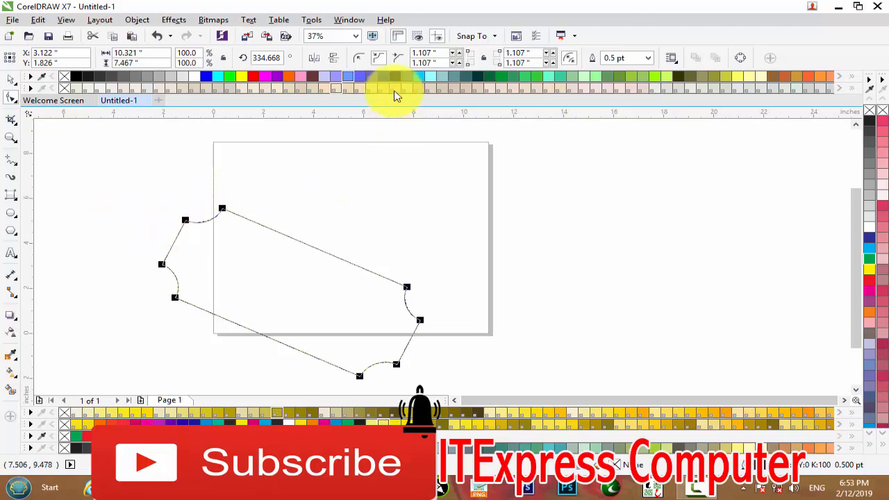
left_click(359, 57)
left_click(398, 60)
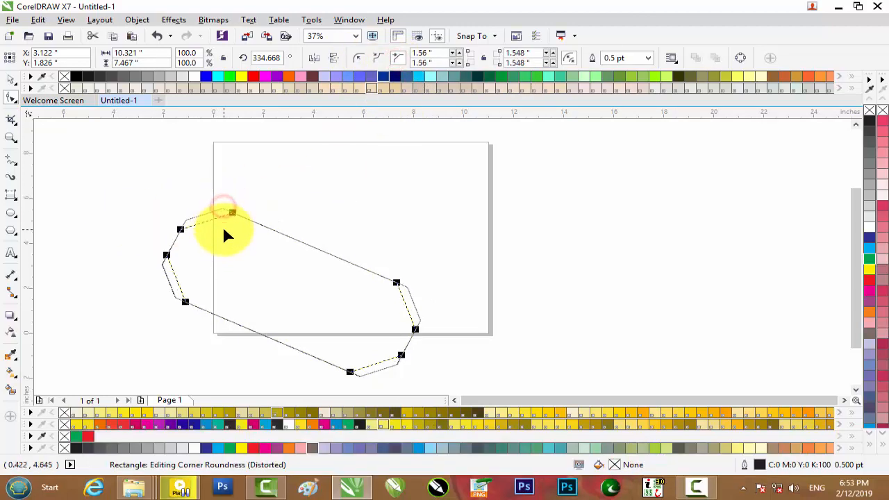
left_click_drag(258, 297, 256, 298)
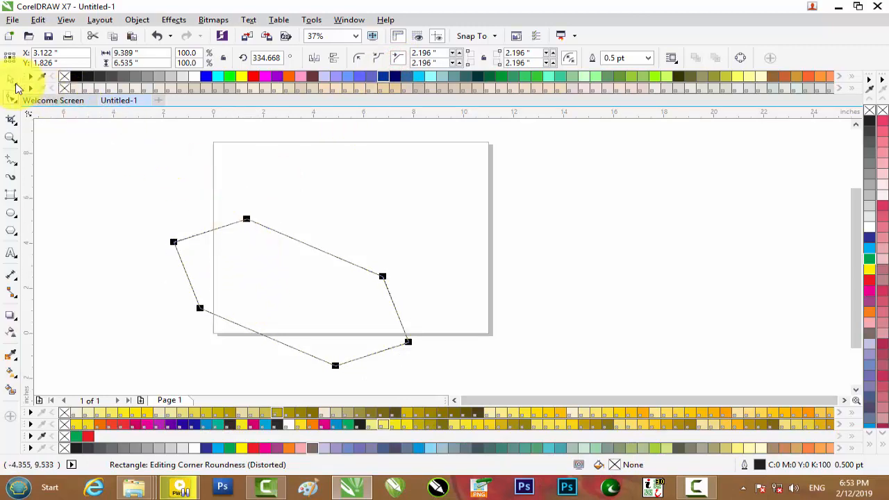
Move the chamfered rectangle up onto the page and convert it to curves.
left_click_drag(273, 260, 295, 203)
left_click(412, 188)
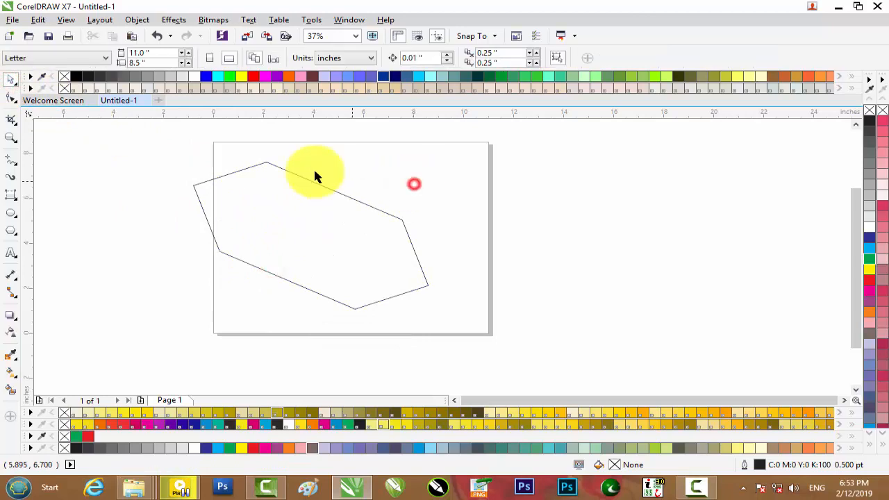
left_click(270, 166)
left_click(10, 98)
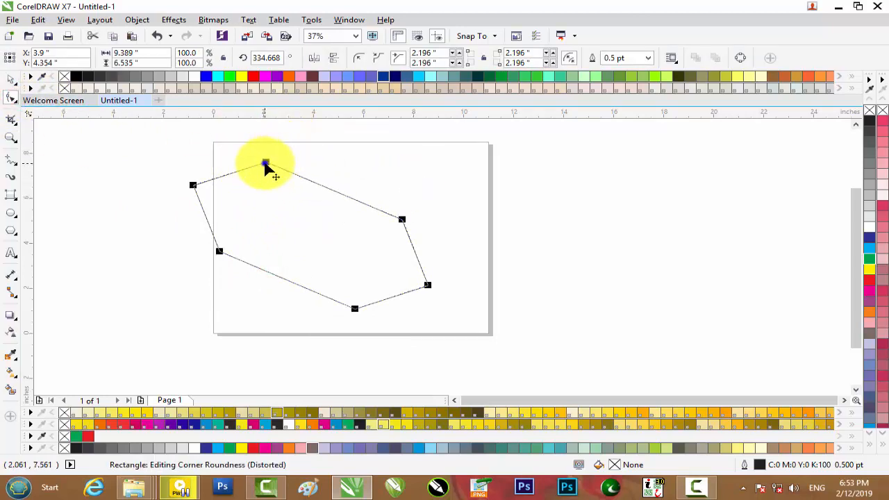
right_click(264, 164)
left_click(340, 191)
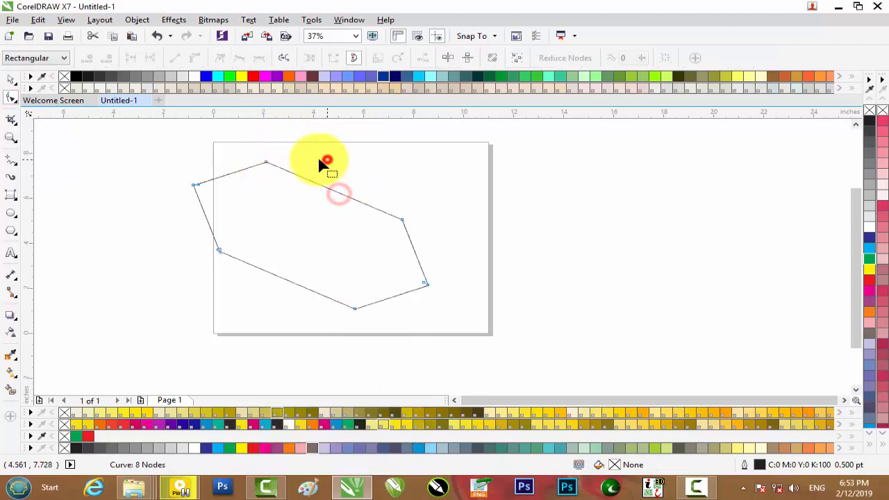
Delete the curve's topmost node and the node at its lower-left corner.
left_click(281, 153)
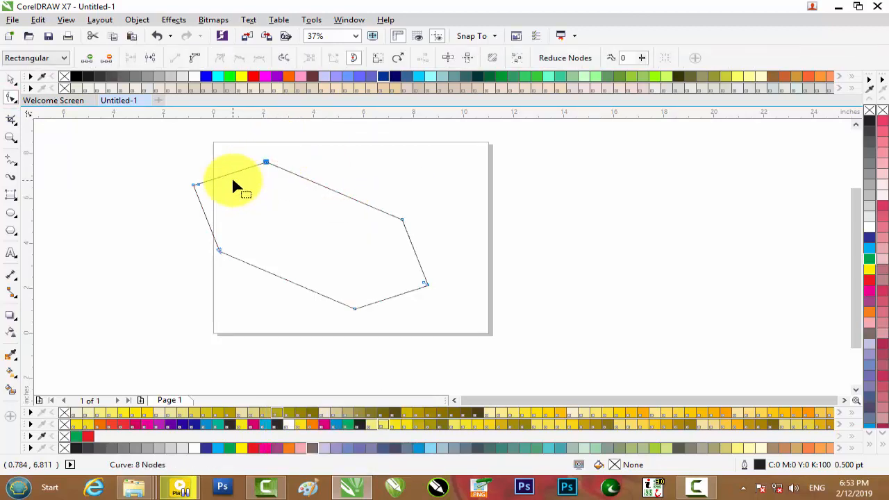
key("Delete")
left_click_drag(249, 261, 250, 261)
key("Delete")
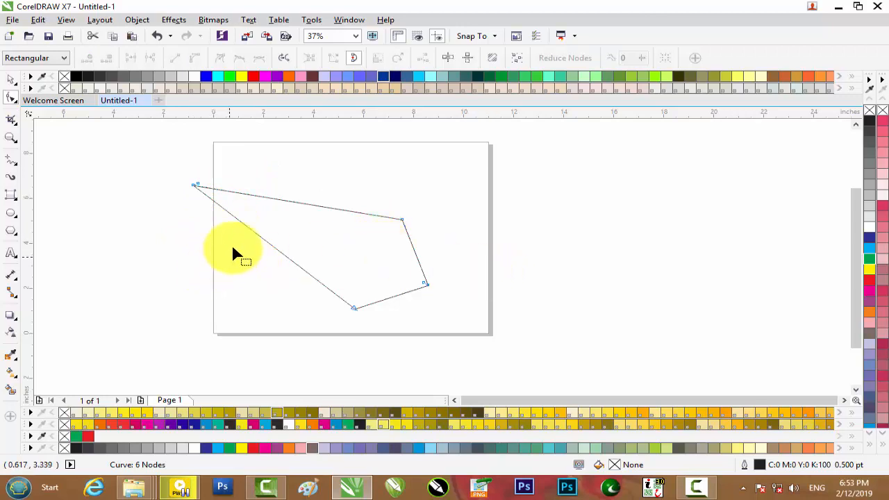
Reshape the curve by moving its right and bottom nodes so the outline has an inward notch on its right side.
left_click_drag(202, 166, 166, 223)
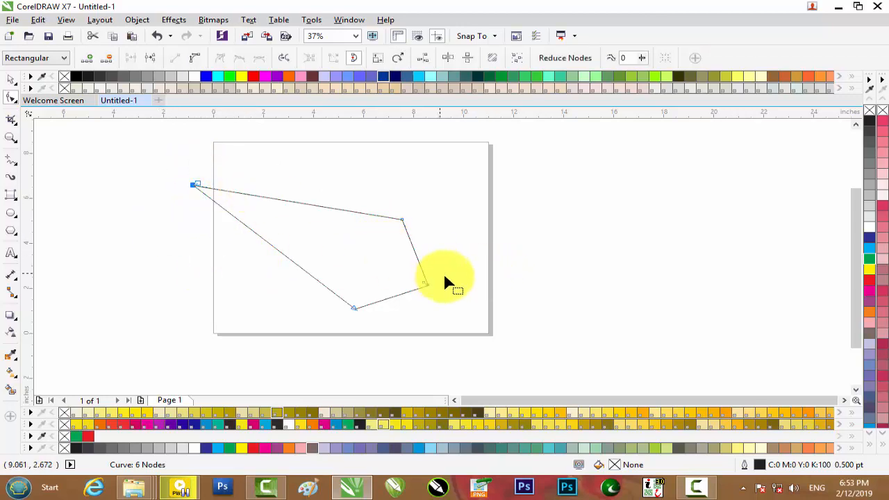
left_click_drag(423, 282, 326, 244)
left_click_drag(354, 307, 428, 225)
left_click_drag(425, 225, 271, 287)
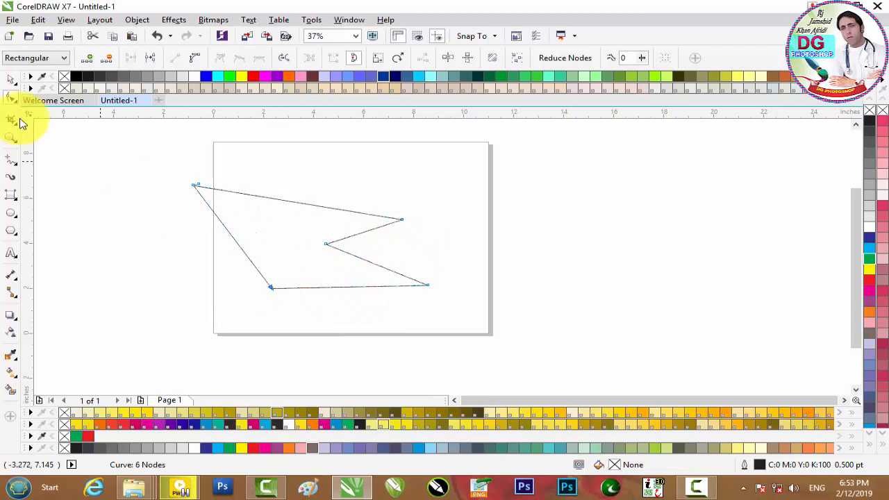
Move the notched curve slightly and delete it.
left_click(12, 80)
left_click_drag(254, 204, 299, 222)
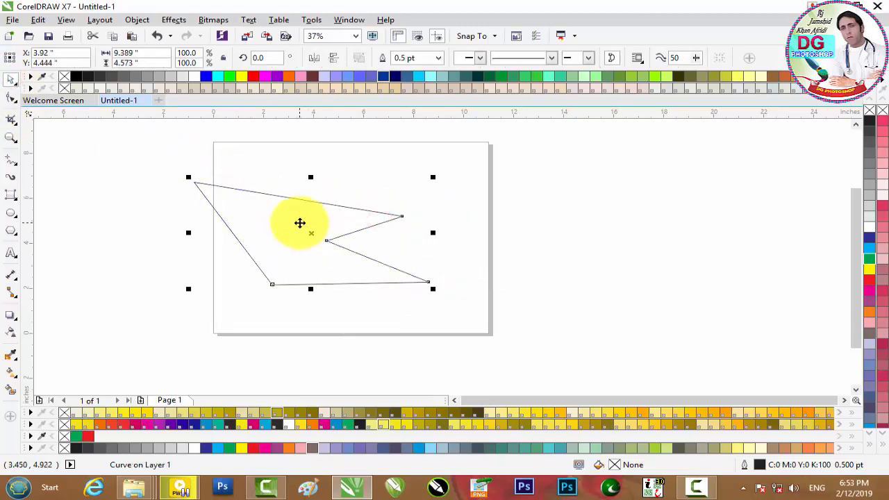
key("Delete")
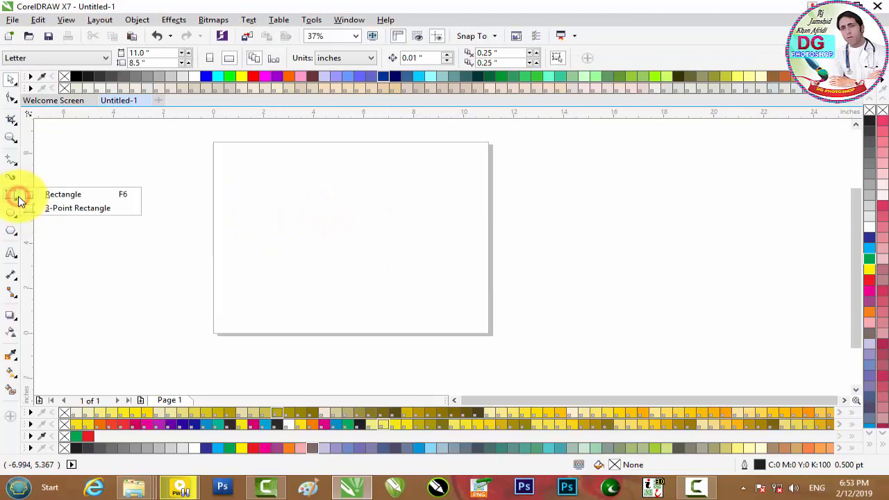
Draw a tilted three-point rectangle about 8.4 by 6.7 inches overall across the page's left half.
left_click(66, 208)
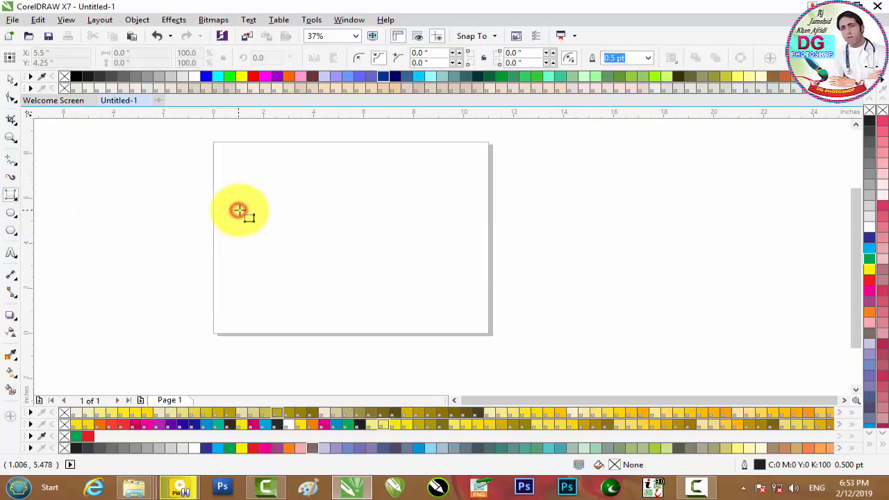
left_click_drag(369, 220, 199, 312)
left_click(182, 243)
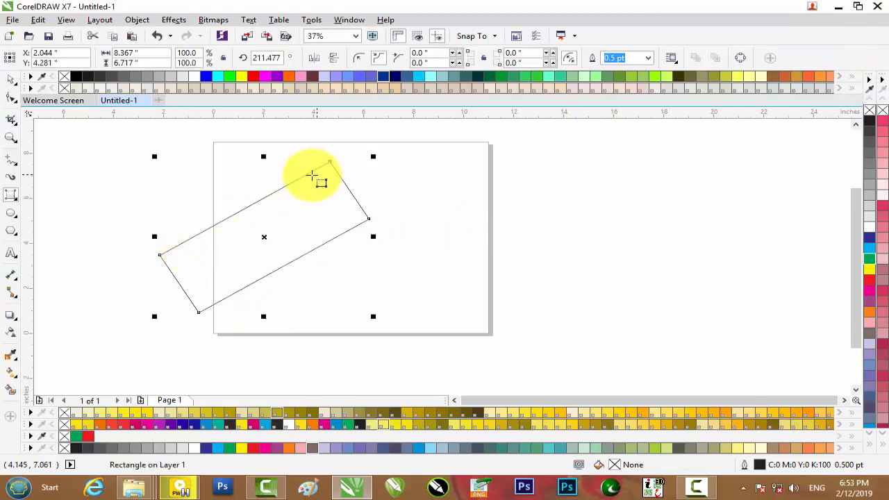
Rotate the rectangle around its centre to an angle of about 333.8 degrees.
left_click(14, 84)
left_click(282, 245)
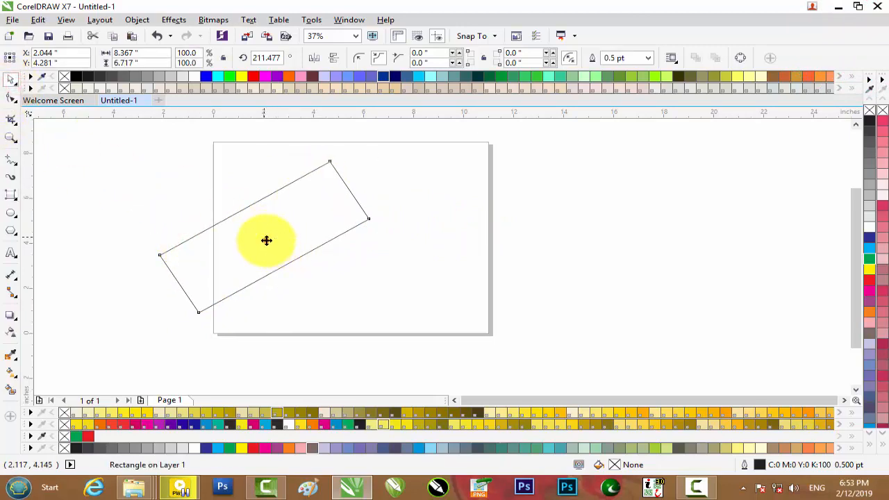
left_click(266, 169)
left_click_drag(156, 159, 258, 290)
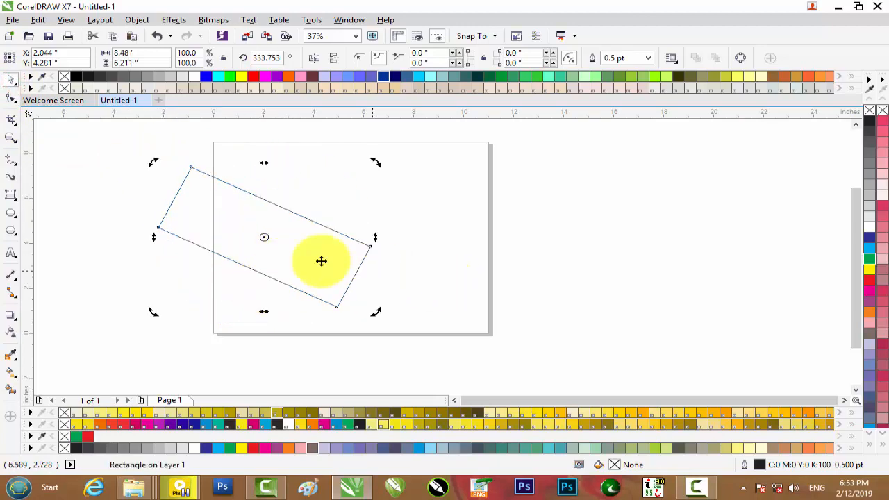
Create a copy of the rectangle rotated to about 276.9 degrees and repeat the rotated duplication until the copies form a full circular pattern.
left_click_drag(154, 160, 269, 170)
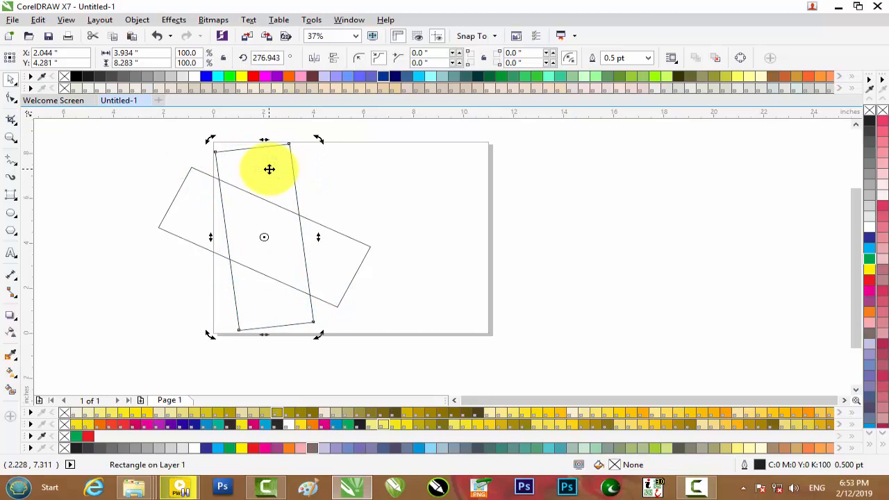
key("ctrl+r")
key("ctrl+r")
key("ctrl+r")
key("ctrl+r")
key("ctrl+r")
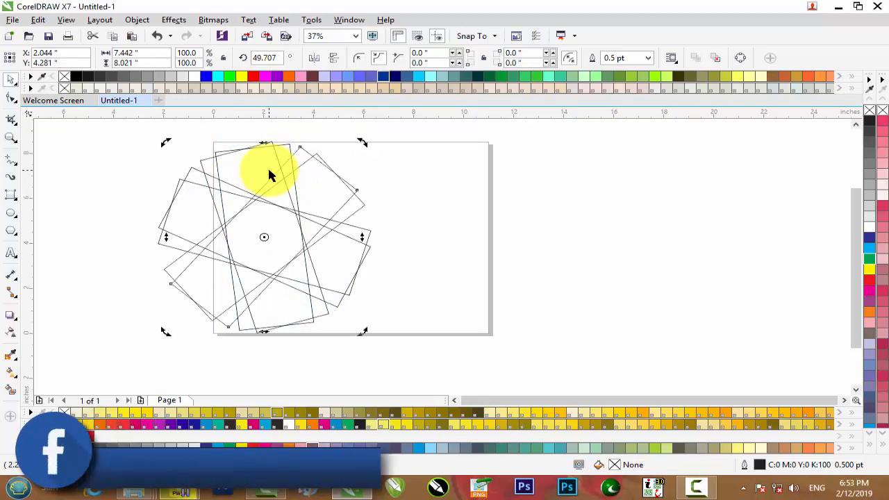
key("ctrl+r")
key("ctrl+r")
key("ctrl+r")
key("ctrl+r")
key("ctrl+r")
key("ctrl+r")
key("ctrl+r")
key("ctrl+r")
key("ctrl+r")
key("ctrl+r")
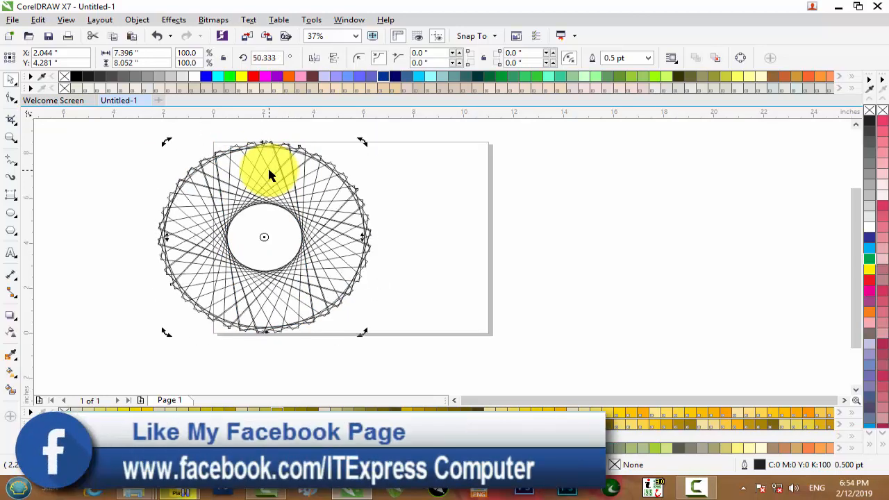
left_click(322, 181)
scroll(317, 188, "down", 3)
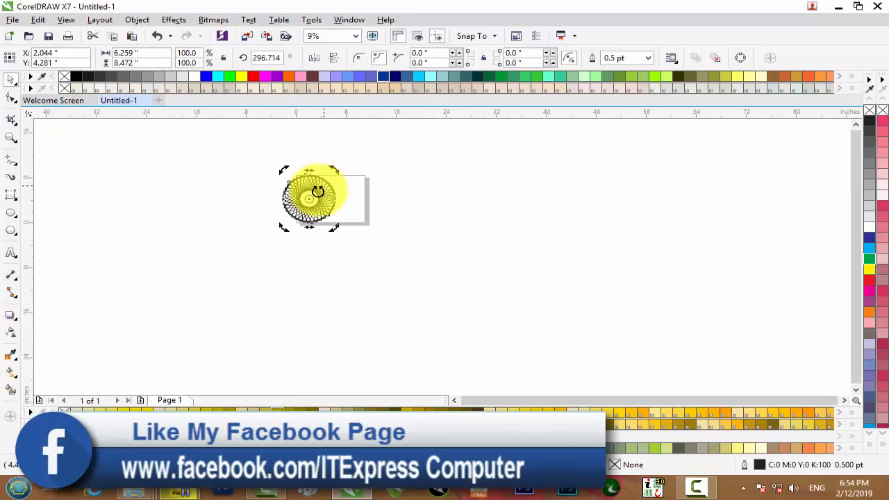
scroll(317, 188, "up", 3)
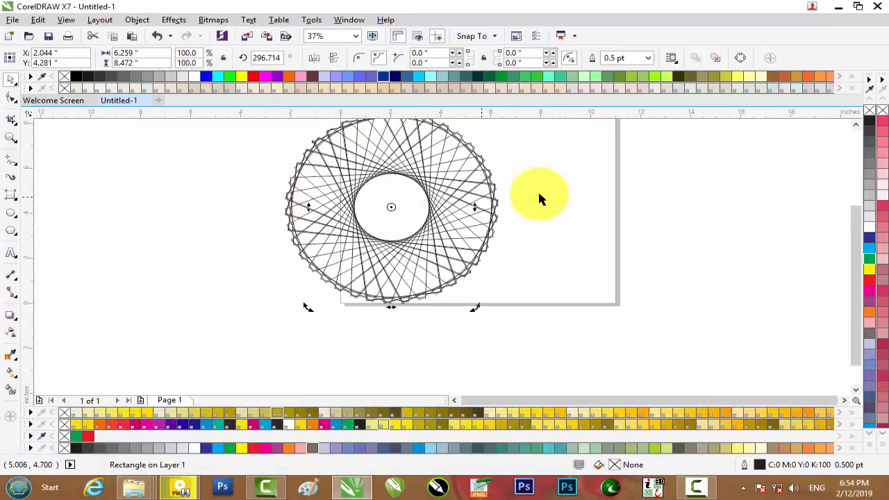
Select the whole circular pattern, try a yellow outline on it, and set the outline to dark blue (C100 M100 Y0 K0).
left_click(541, 192)
scroll(448, 203, "down", 2)
left_click_drag(492, 141, 316, 289)
scroll(422, 190, "up", 2)
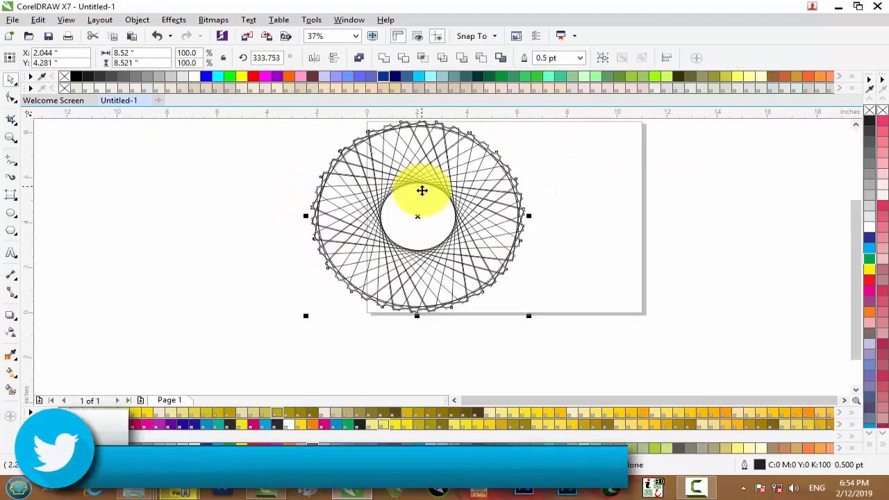
right_click(870, 271)
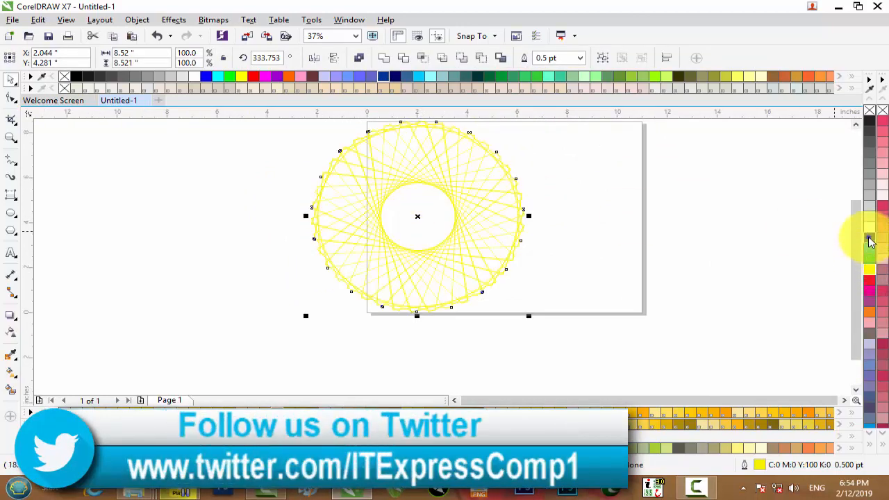
right_click(871, 241)
left_click(533, 174)
scroll(534, 174, "down", 2)
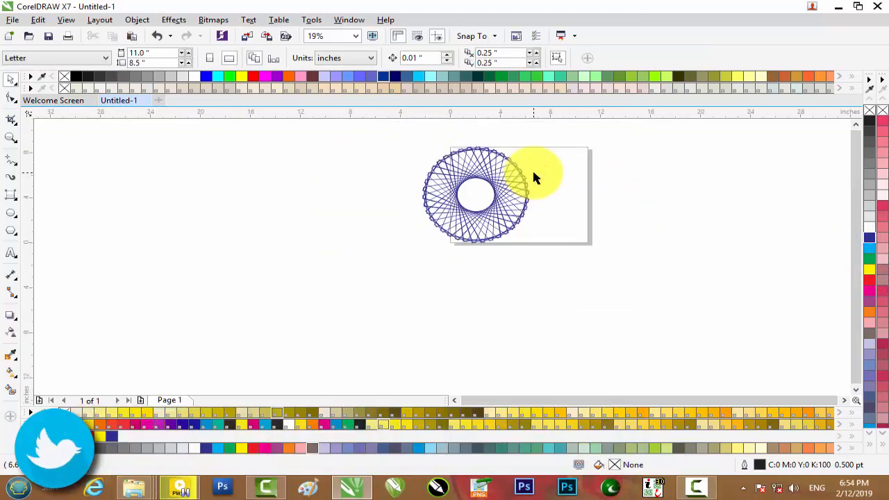
Duplicate the whole blue circular pattern to the empty area beside the page, centred at about X -8.14, Y 5.27 inches.
left_click(855, 125)
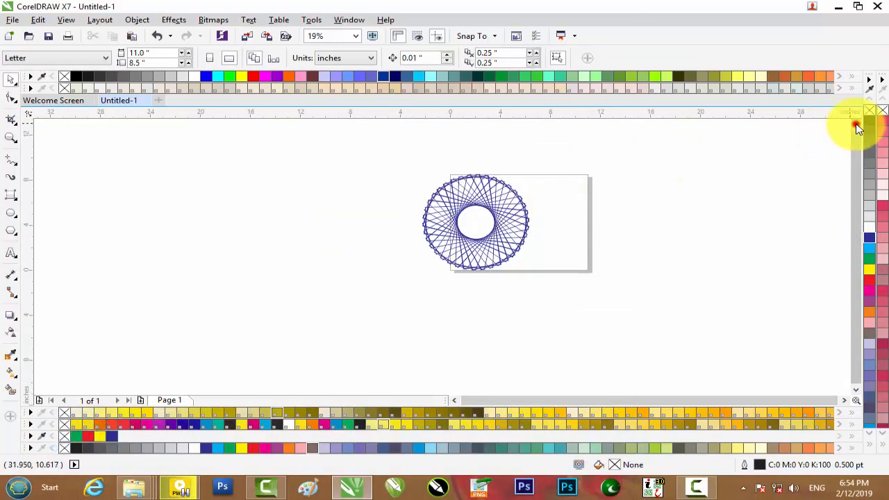
scroll(495, 236, "up", 4)
scroll(496, 236, "down", 2)
left_click_drag(575, 157, 306, 388)
left_click_drag(441, 230, 185, 205)
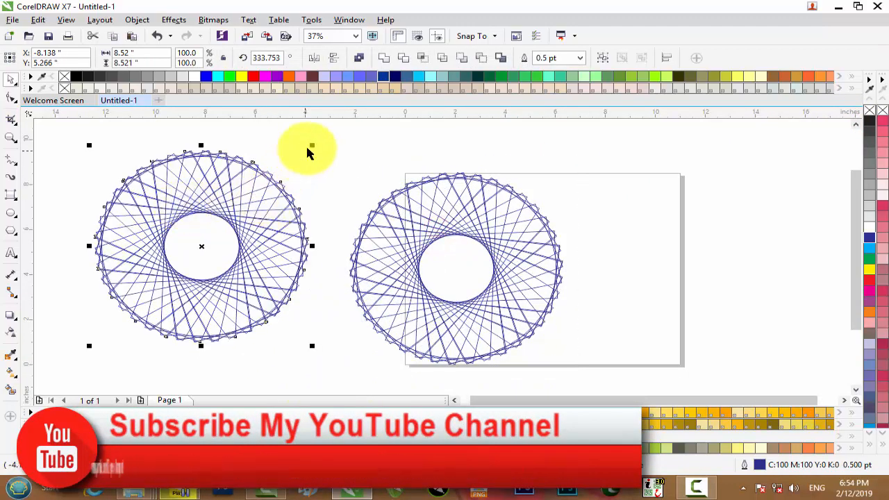
Scale the duplicated pattern down to about 3.19 inches across and place it in the centre of the original pattern.
left_click_drag(309, 145, 259, 207)
left_click_drag(212, 234, 482, 248)
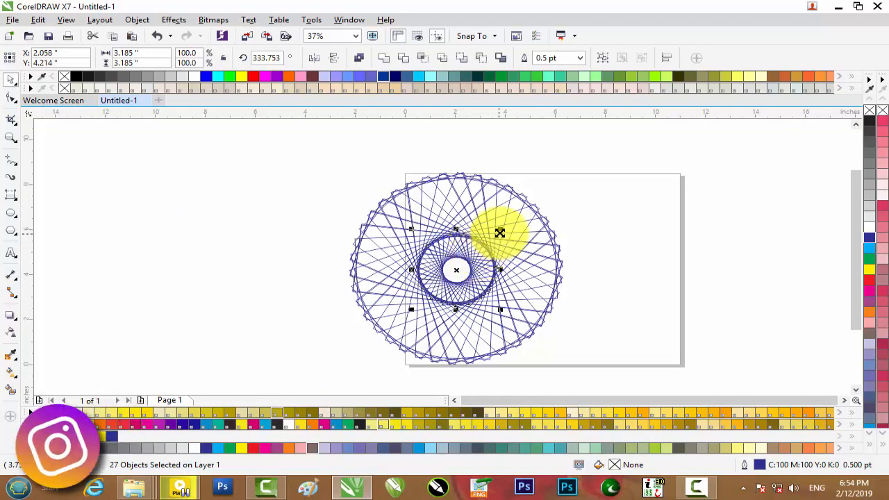
left_click(619, 238)
scroll(496, 217, "down", 2)
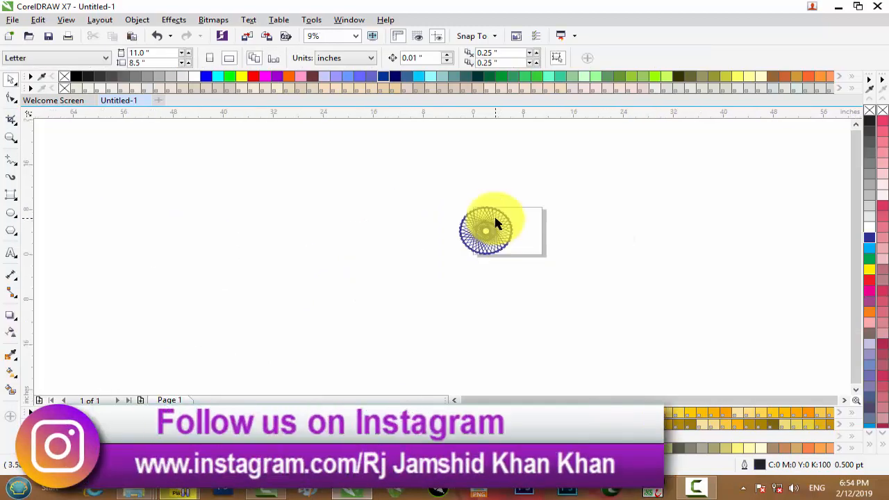
Select the combined pattern and create a concentric copy of it scaled to about 5.72 inches across.
scroll(495, 218, "up", 3)
scroll(494, 218, "down", 1)
left_click_drag(619, 143, 285, 384)
scroll(367, 289, "down", 1)
left_click(532, 290)
left_click_drag(492, 207, 347, 302)
left_click_drag(321, 345, 457, 237)
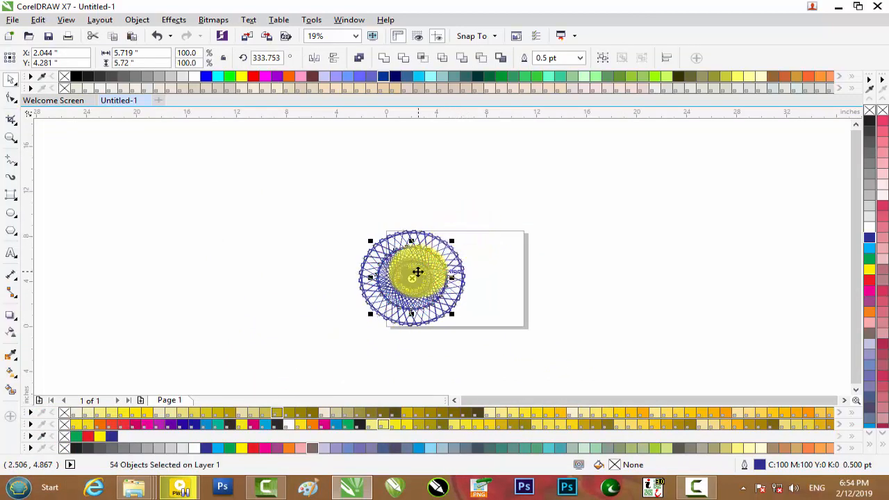
left_click(531, 259)
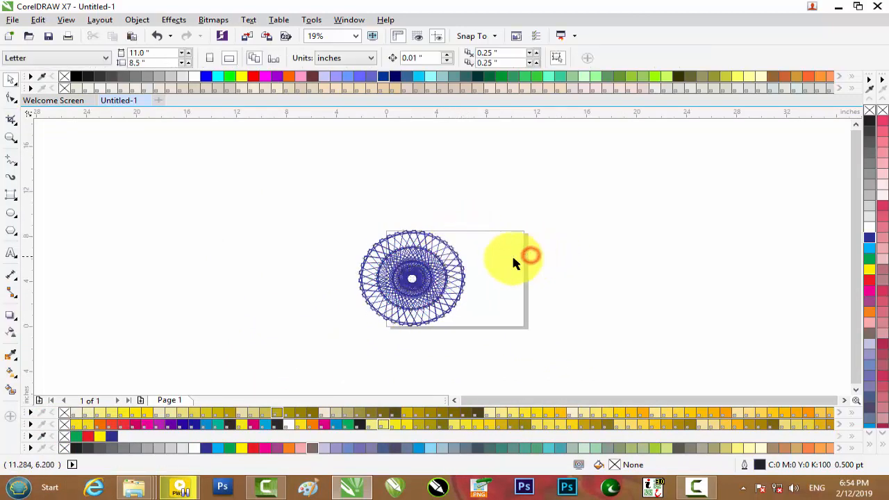
left_click(11, 178)
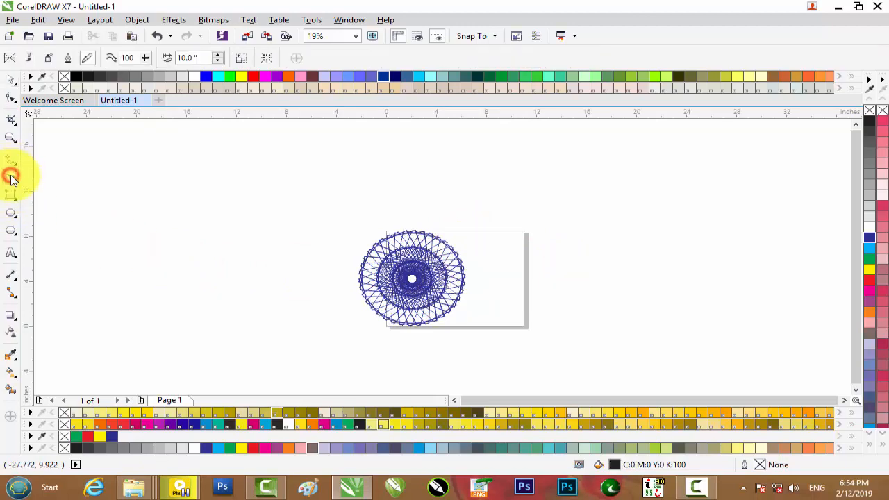
left_click(69, 59)
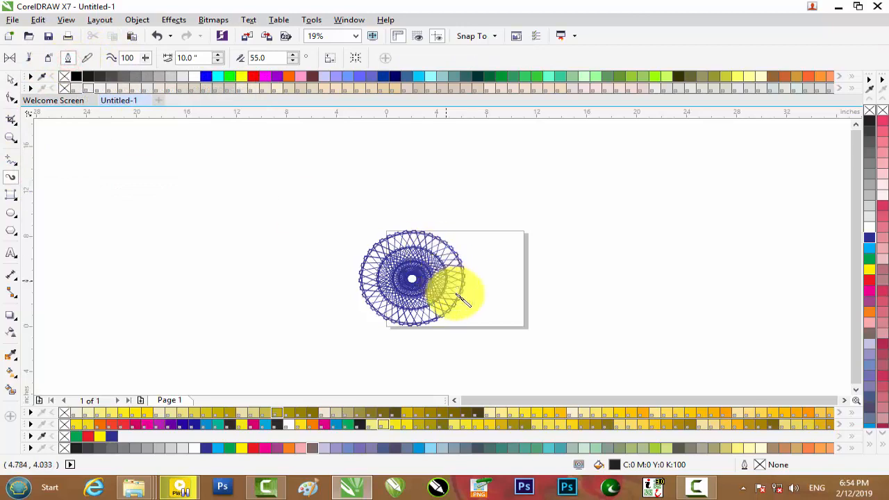
mouse_move(447, 313)
left_mouse_down()
mouse_move(524, 323)
mouse_move(598, 297)
mouse_move(620, 268)
mouse_move(640, 172)
left_mouse_up()
scroll(526, 284, "down", 2)
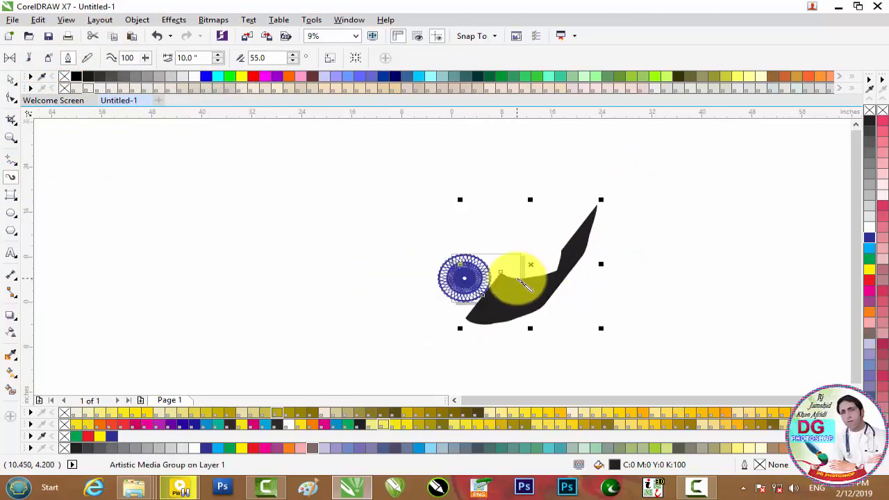
left_click(11, 79)
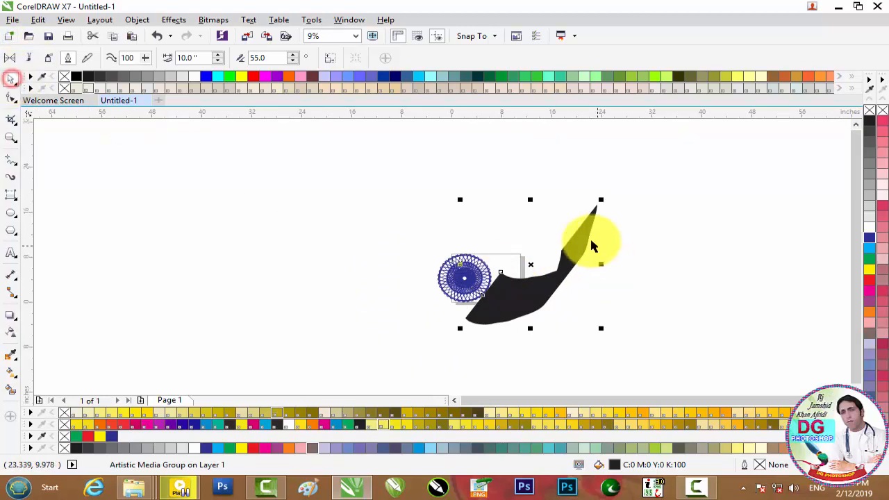
left_click_drag(582, 248, 265, 227)
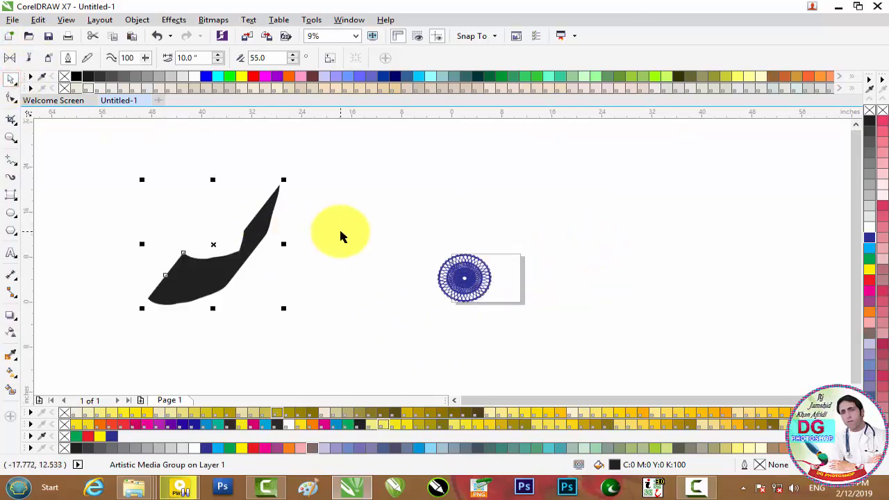
key("Delete")
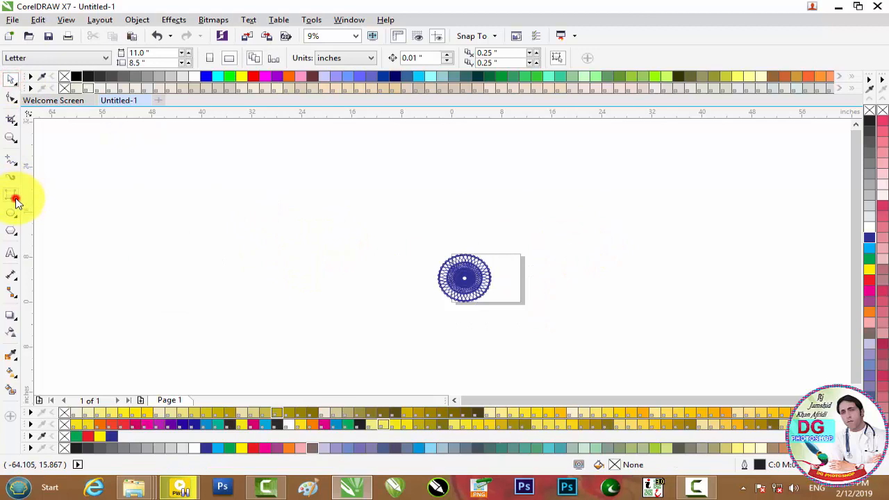
Draw a nearly horizontal straight Freehand line about 32.1 inches long, starting at the pattern's lower-right edge.
left_click(70, 197)
left_click(19, 166)
left_click(68, 158)
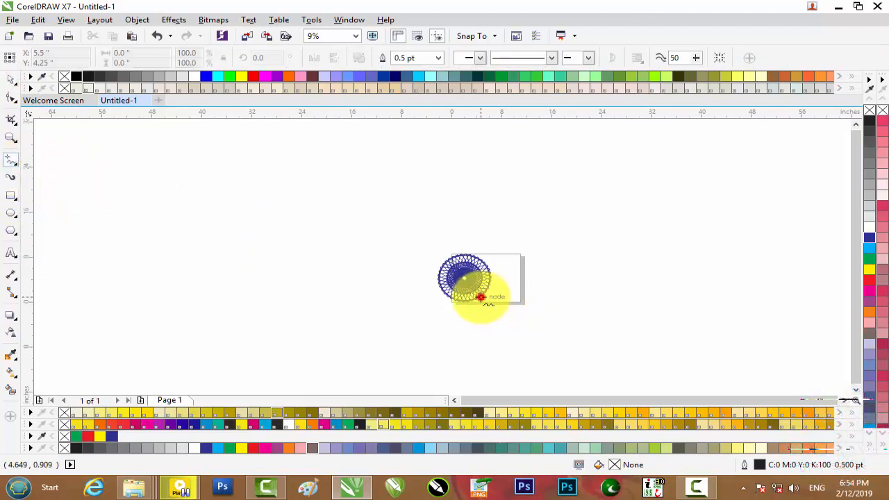
left_click(482, 297)
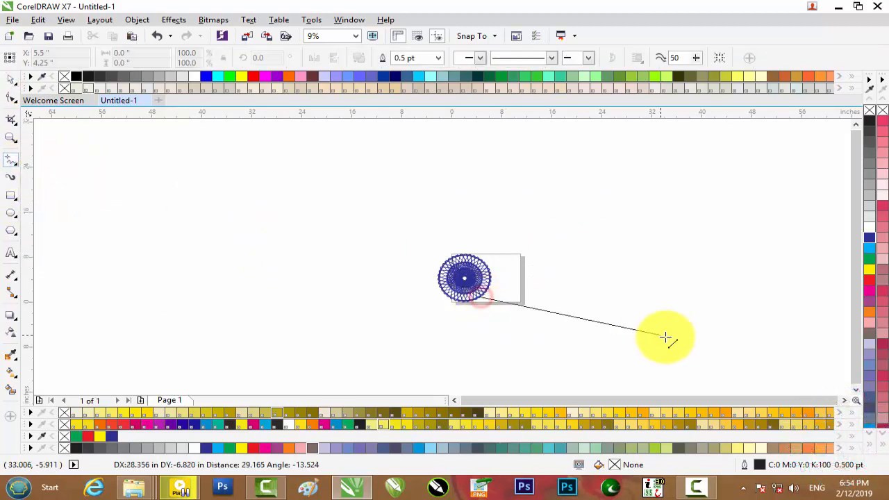
left_click(682, 292)
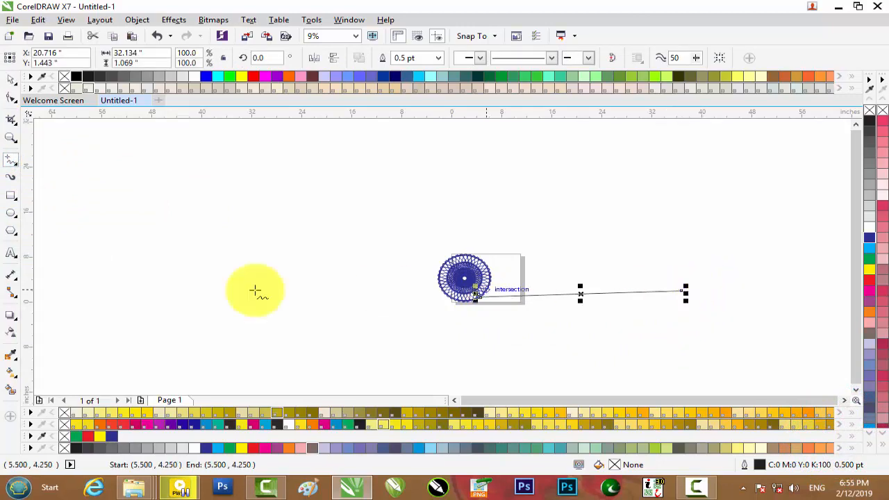
Convert the straight line to a curve with the Shape tool and bend its middle downward.
left_click(12, 102)
scroll(595, 302, "up", 2)
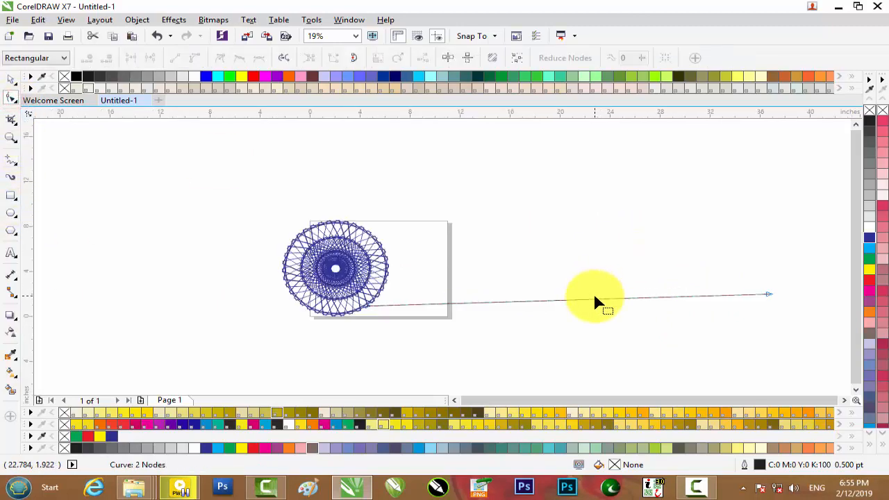
right_click(571, 302)
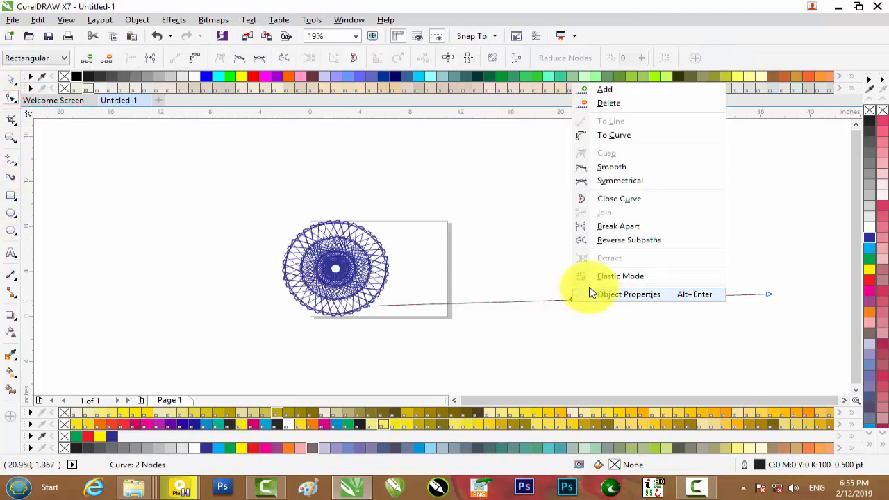
left_click(623, 139)
left_click_drag(577, 303, 581, 376)
Move the curve's far end node inward and upward and adjust its handle, forming a smooth upward sweep about 17.7 by 12.2 inches.
left_click(769, 296)
left_click(800, 280)
left_click_drag(769, 296, 582, 264)
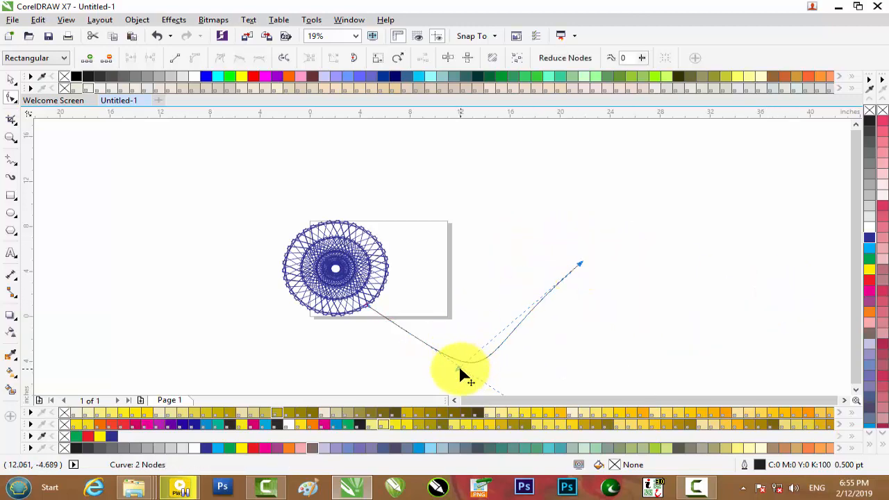
left_click_drag(459, 365, 583, 351)
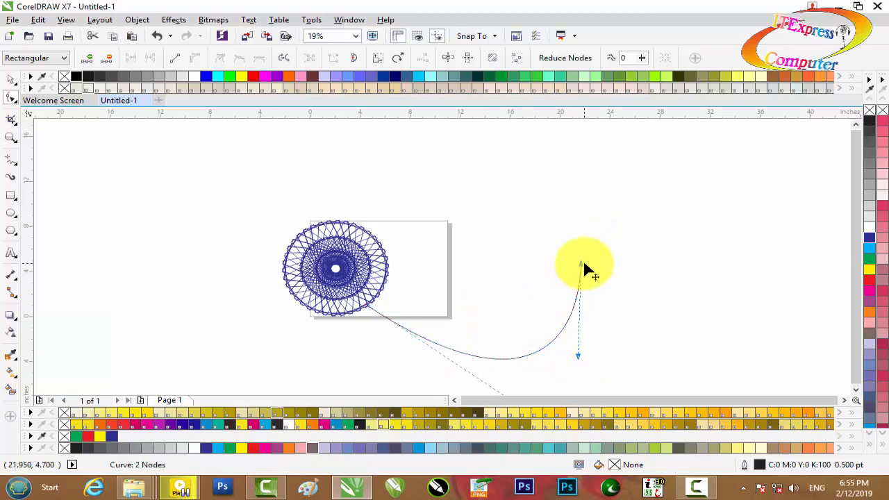
left_click_drag(580, 264, 589, 209)
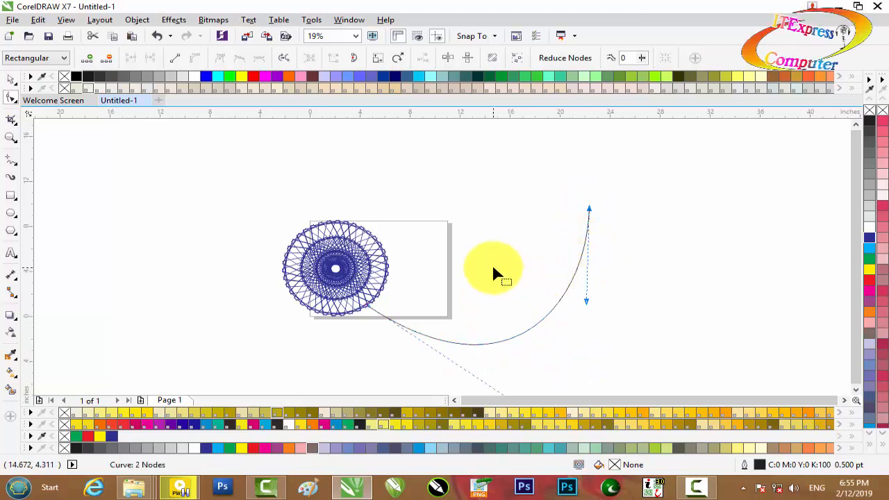
scroll(492, 264, "down", 2)
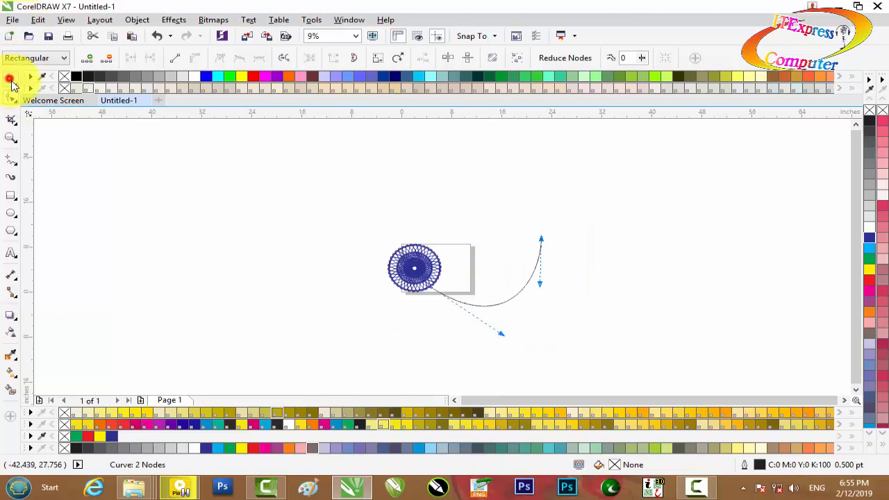
Select the complete circular pattern and place a duplicate of it at the curve's upper end.
left_click(10, 79)
left_click(297, 170)
left_click_drag(466, 222, 354, 339)
left_click_drag(419, 273, 549, 219)
left_click(551, 272)
scroll(493, 269, "down", 2)
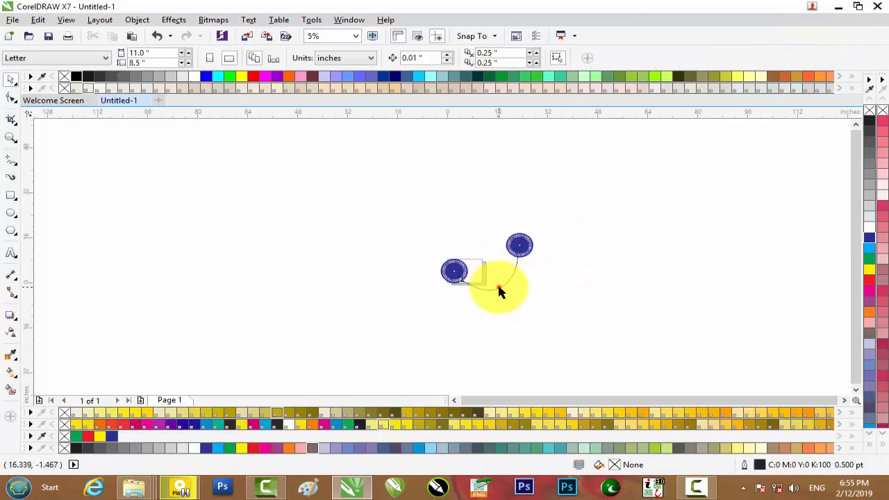
Select both circular patterns together with the curve that connects them.
left_click(498, 287)
scroll(500, 281, "up", 3)
scroll(501, 279, "up", 2)
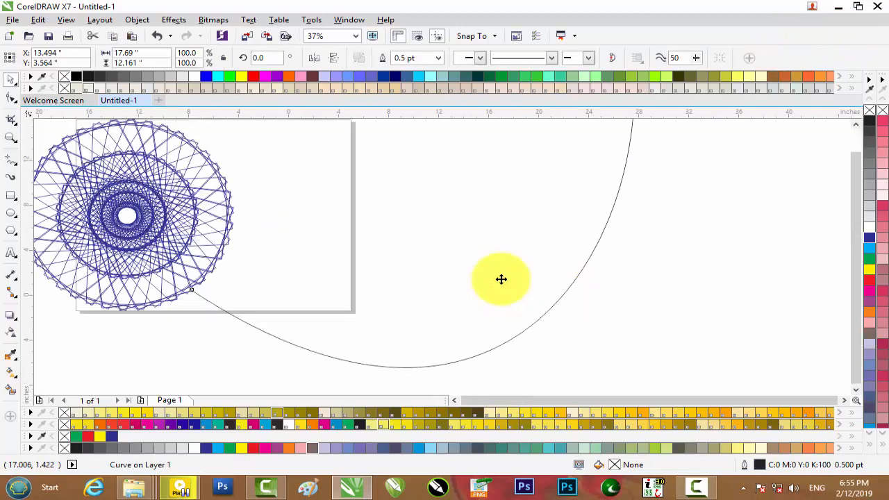
scroll(501, 279, "down", 3)
left_click_drag(645, 167, 244, 343)
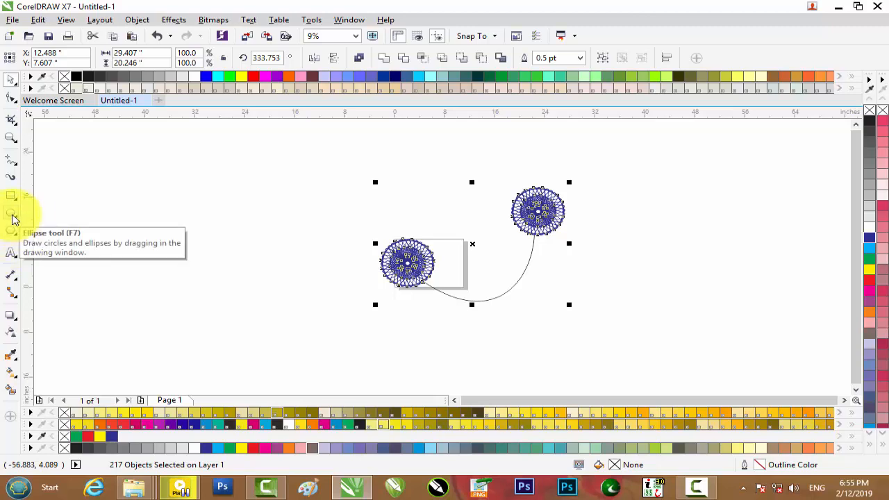
left_click(17, 218)
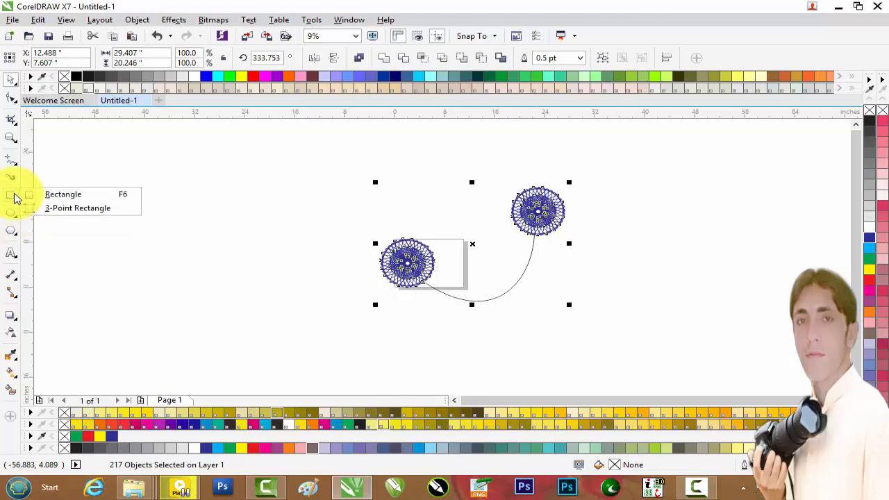
mouse_move(19, 236)
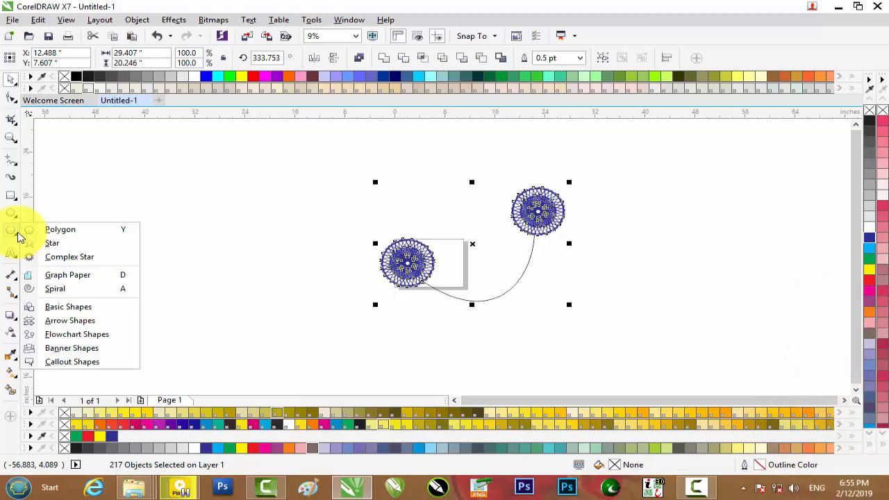
mouse_move(11, 200)
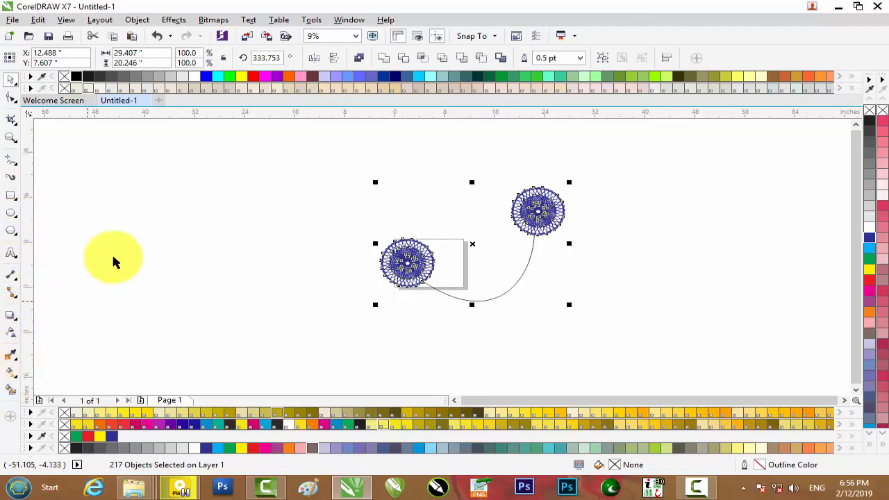
left_click(12, 19)
mouse_move(385, 19)
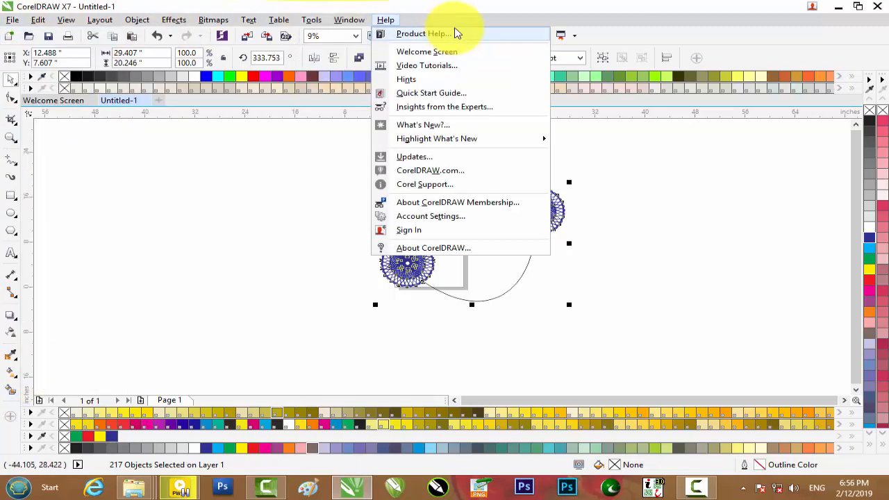
mouse_move(14, 21)
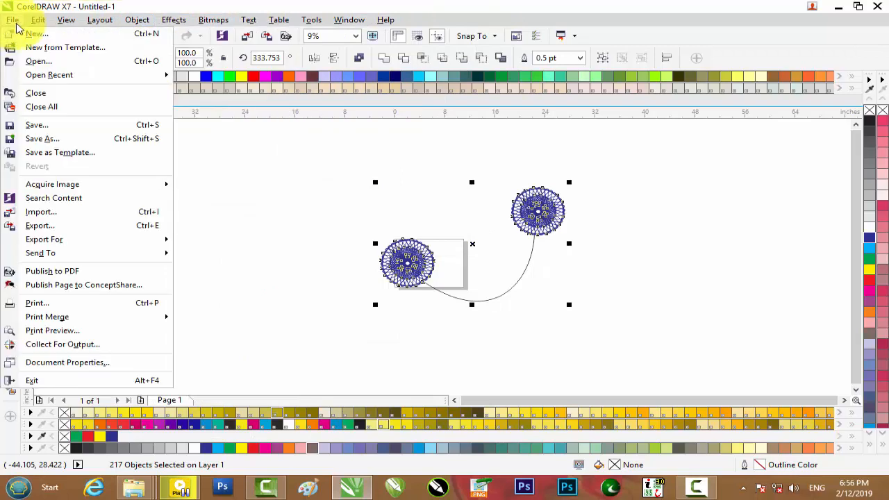
left_click(246, 218)
left_click_drag(627, 139, 318, 318)
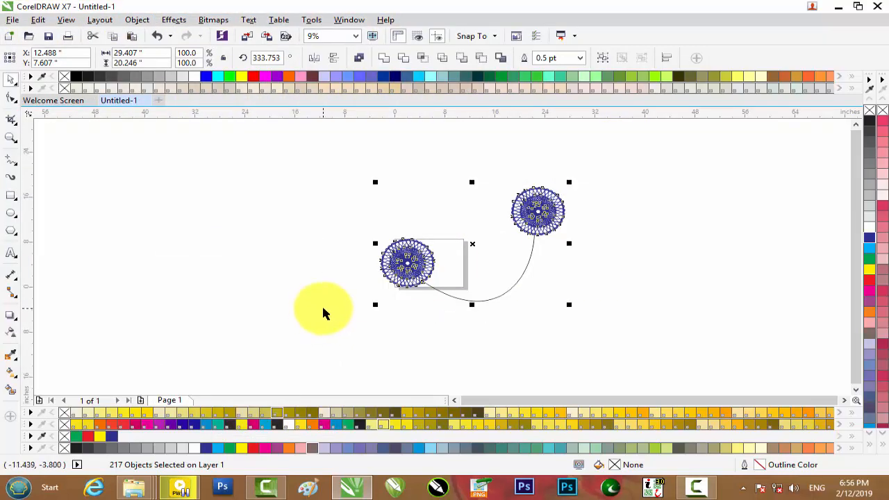